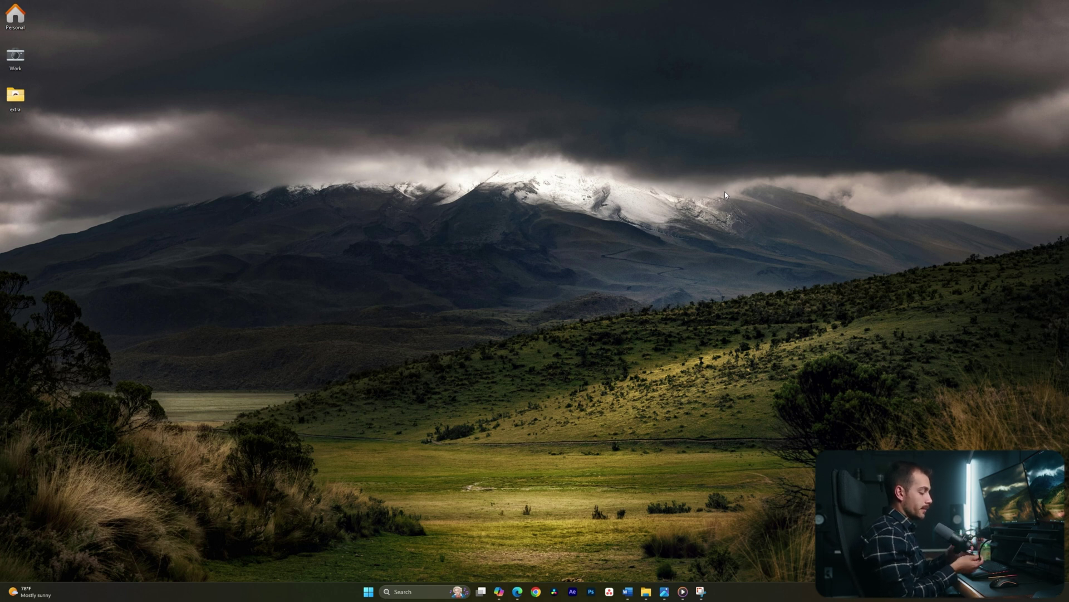
# Replace the 'windows sand' Start search with 'control panel' and open Control Panel
pyautogui.press('super')
pyautogui.write('windows Tool')
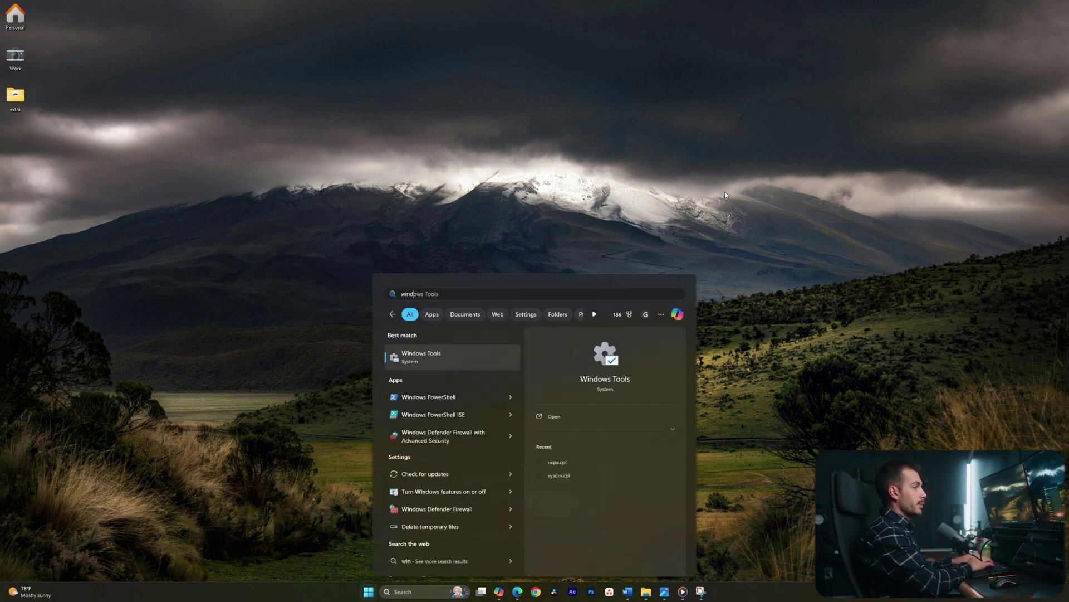
pyautogui.write('sand')
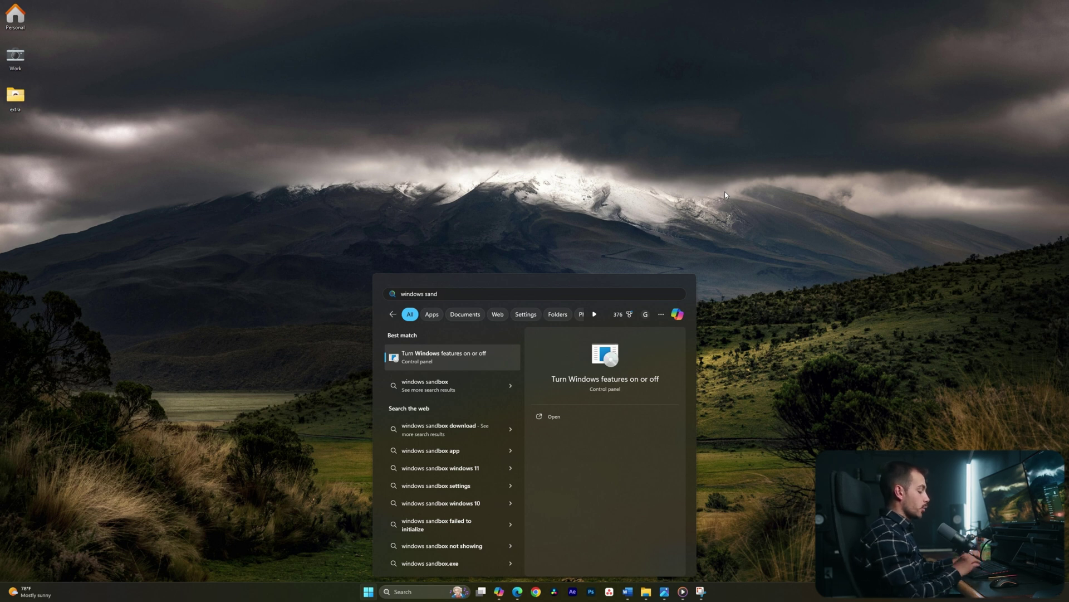
pyautogui.press('BackSpace')
pyautogui.press('BackSpace')
pyautogui.press('BackSpace')
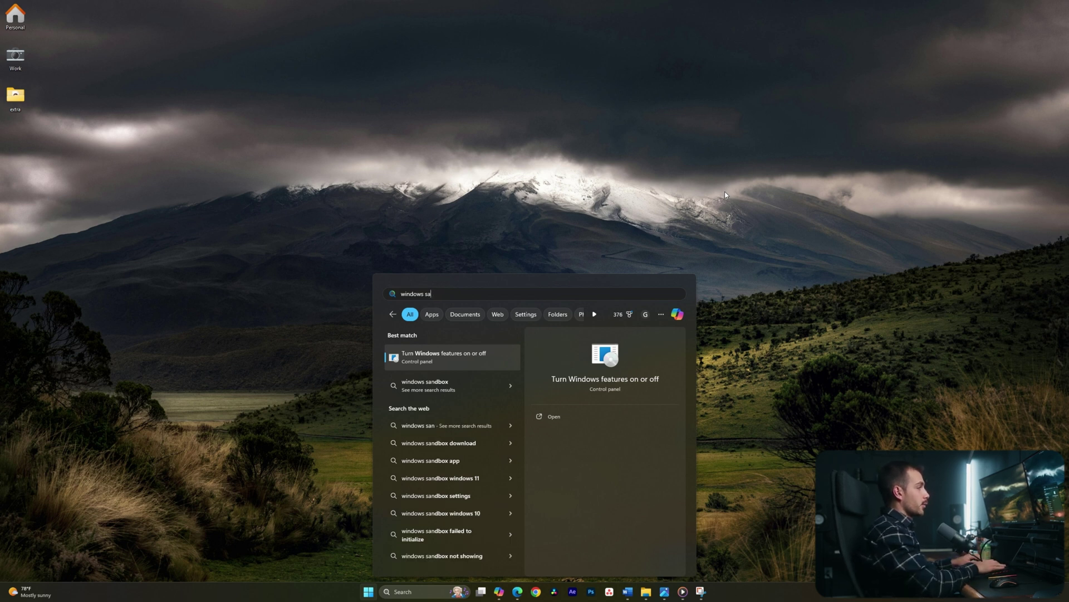
pyautogui.press('BackSpace')
pyautogui.press('BackSpace')
pyautogui.press('BackSpace')
pyautogui.press('BackSpace')
pyautogui.press('BackSpace')
pyautogui.press('BackSpace')
pyautogui.write('control panel')
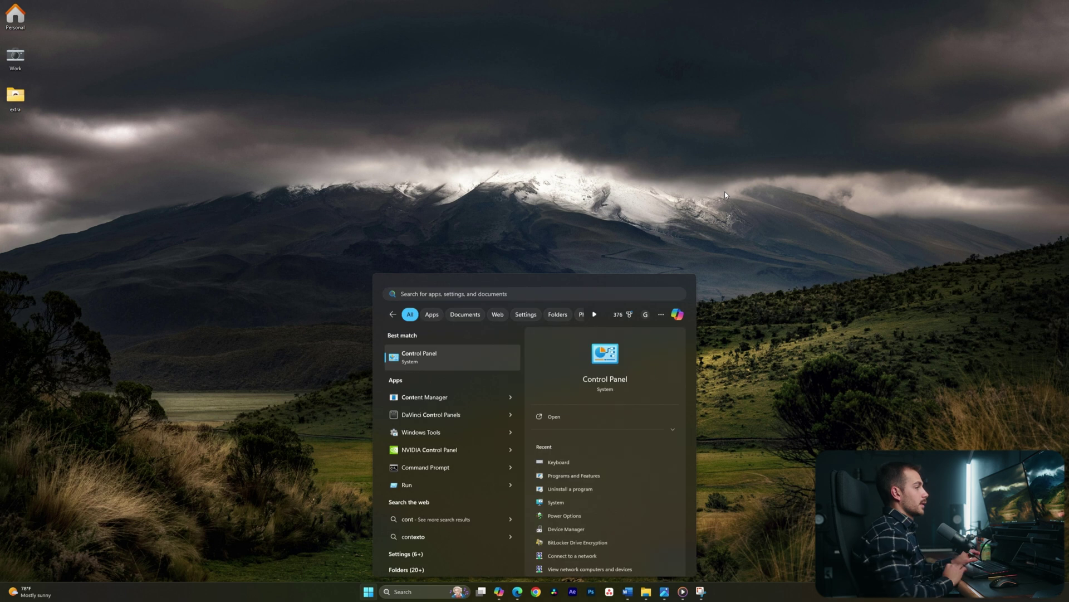
pyautogui.press('Return')
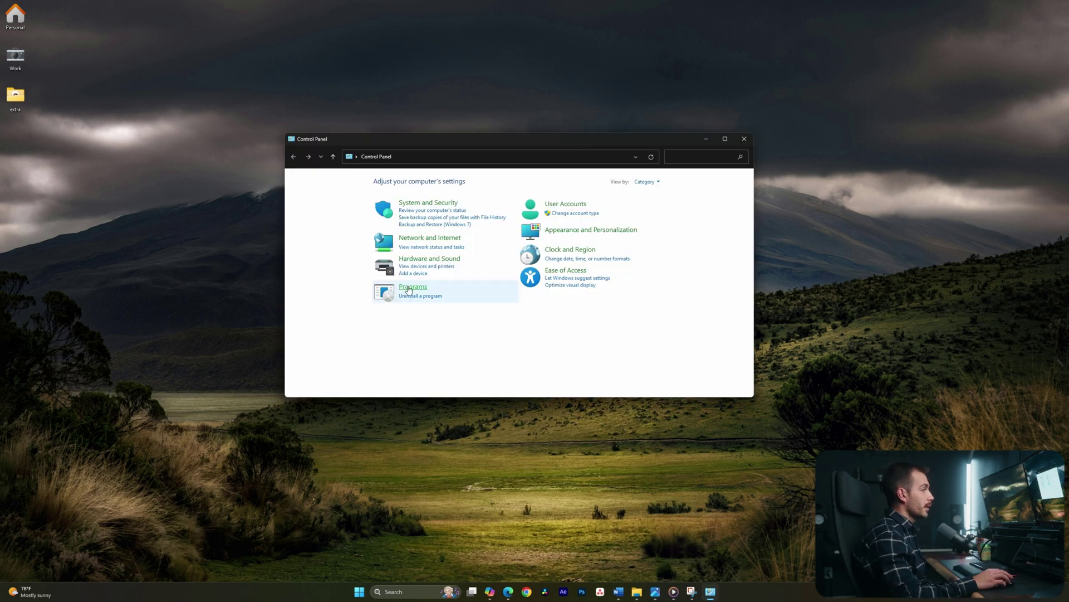
# Tick Windows Sandbox under Programs > Turn Windows features on or off and apply with OK
pyautogui.click(411, 288)
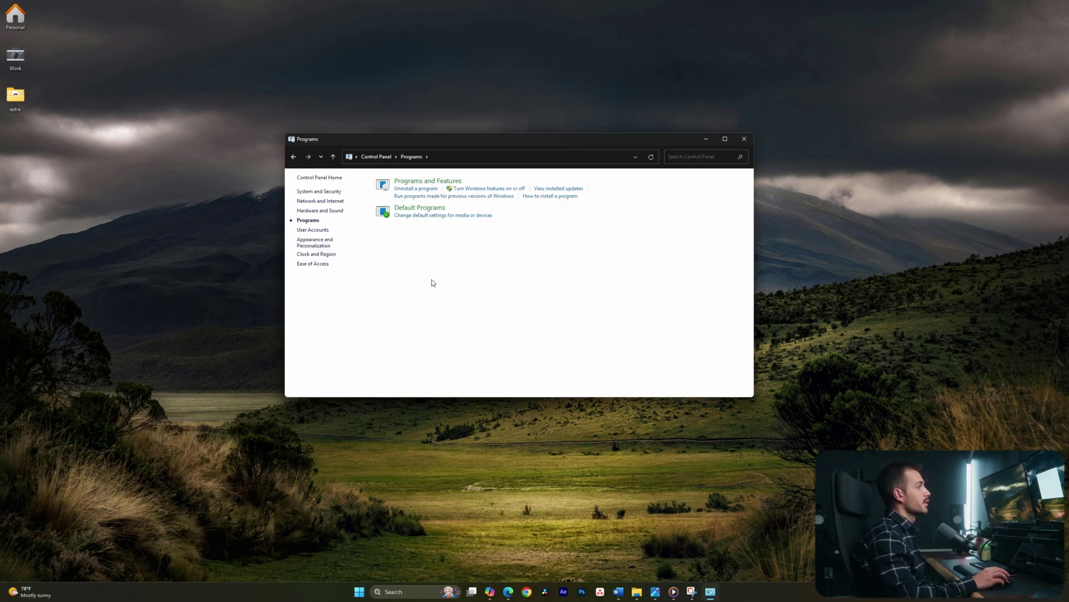
pyautogui.click(463, 191)
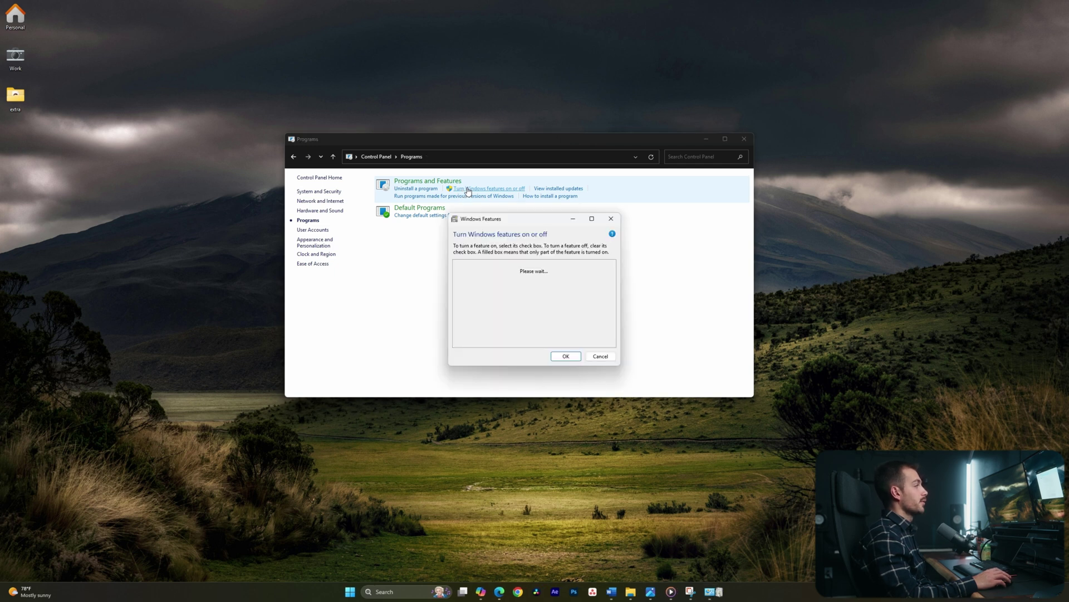
pyautogui.scroll(-5, 513, 306)
pyautogui.scroll(-1, 513, 306)
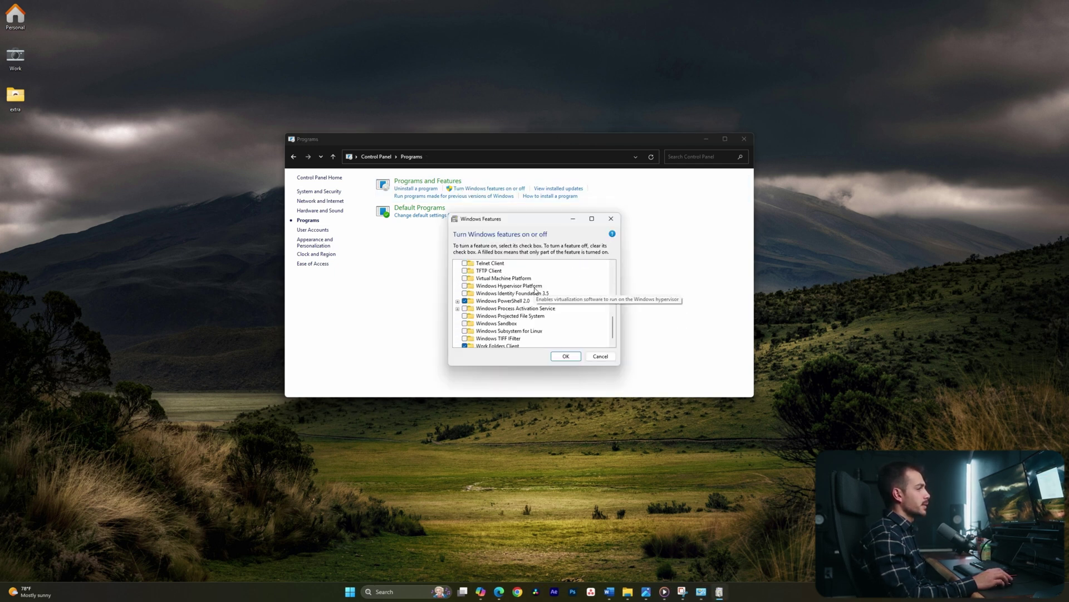
pyautogui.click(465, 324)
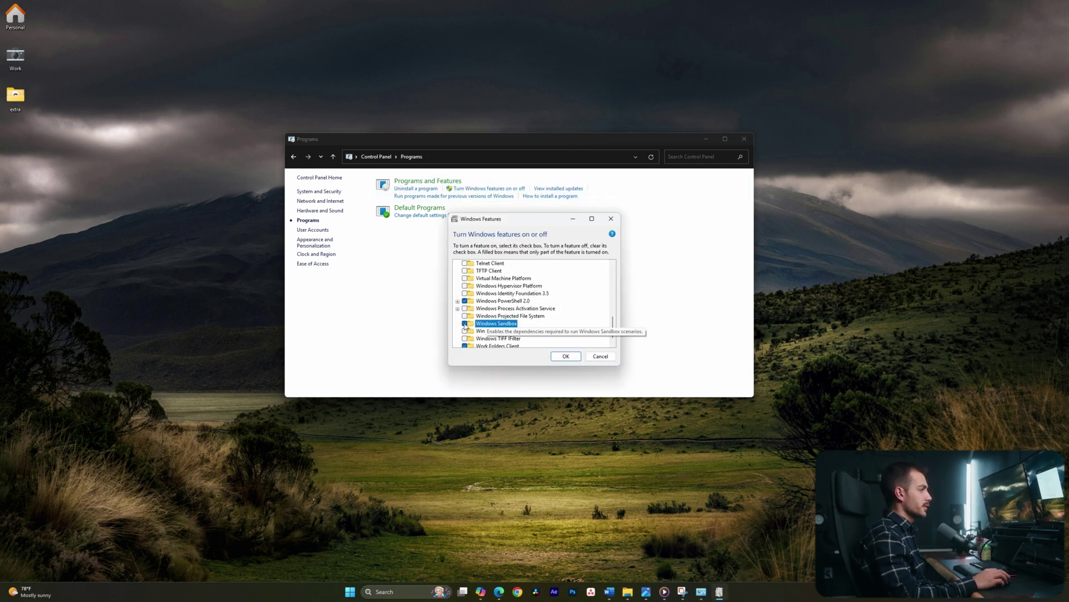
pyautogui.click(565, 356)
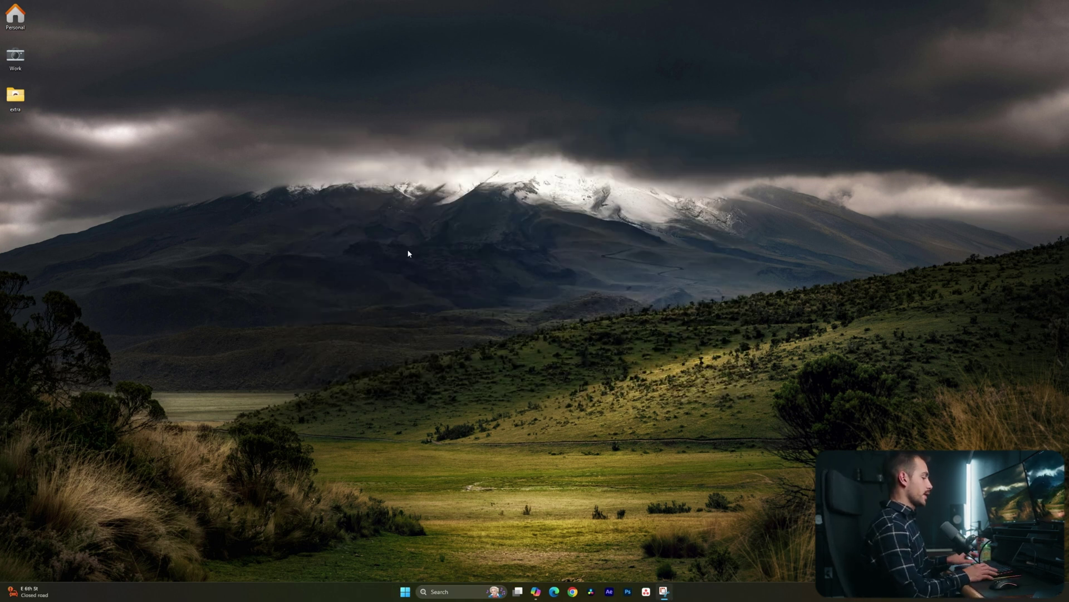
# Search Start for 'sandbo' and launch Windows Sandbox
pyautogui.press('super')
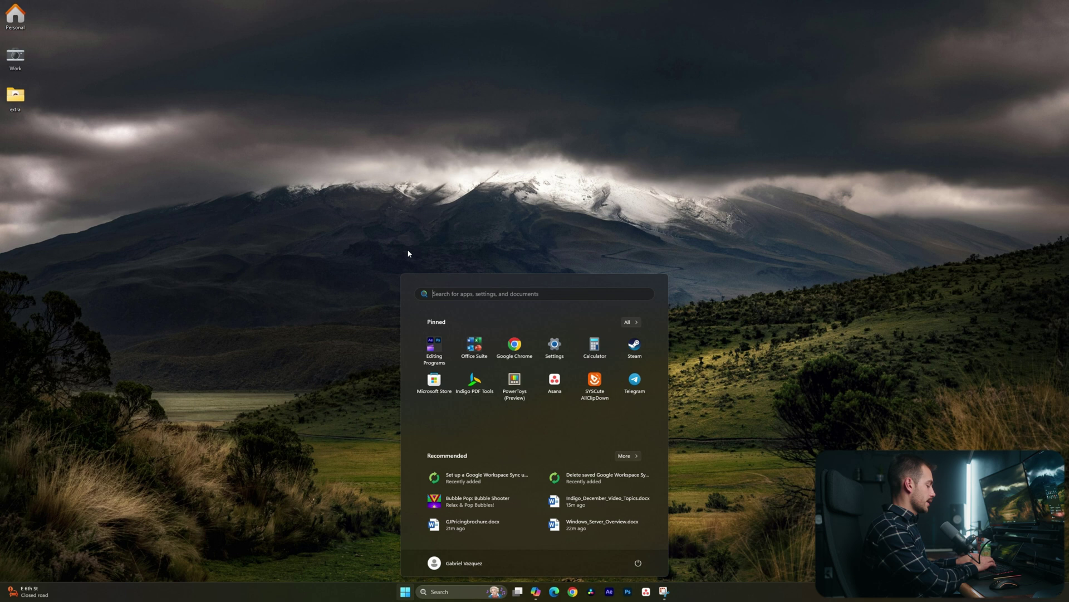
pyautogui.write('sandbo')
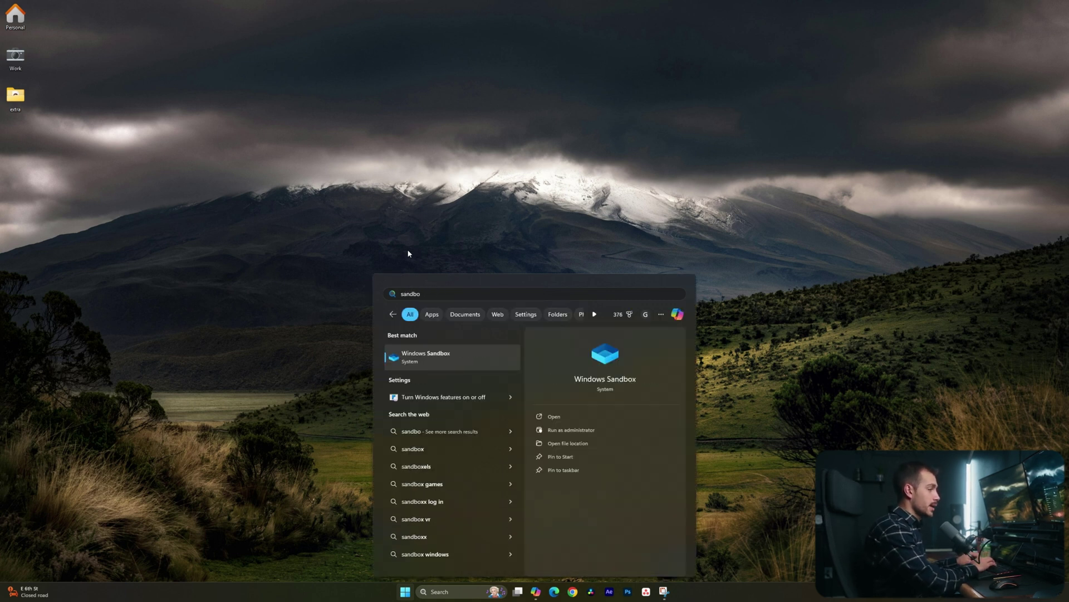
pyautogui.press('Return')
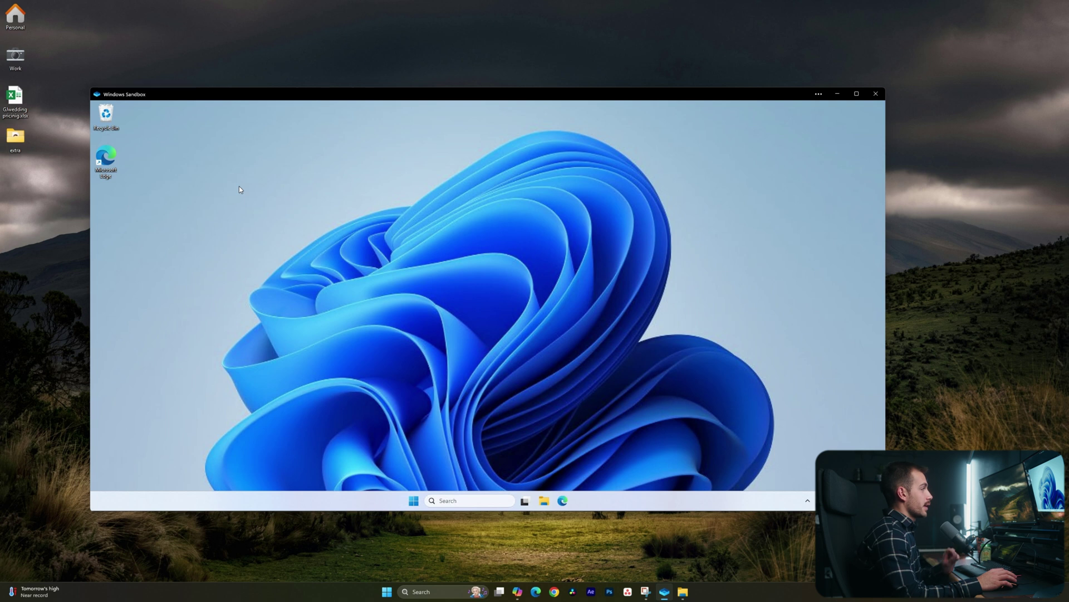
# Paste the spreadsheet onto the sandbox desktop, dismiss Quick Settings, and open Microsoft Edge
pyautogui.hotkey('ctrl', 'v')
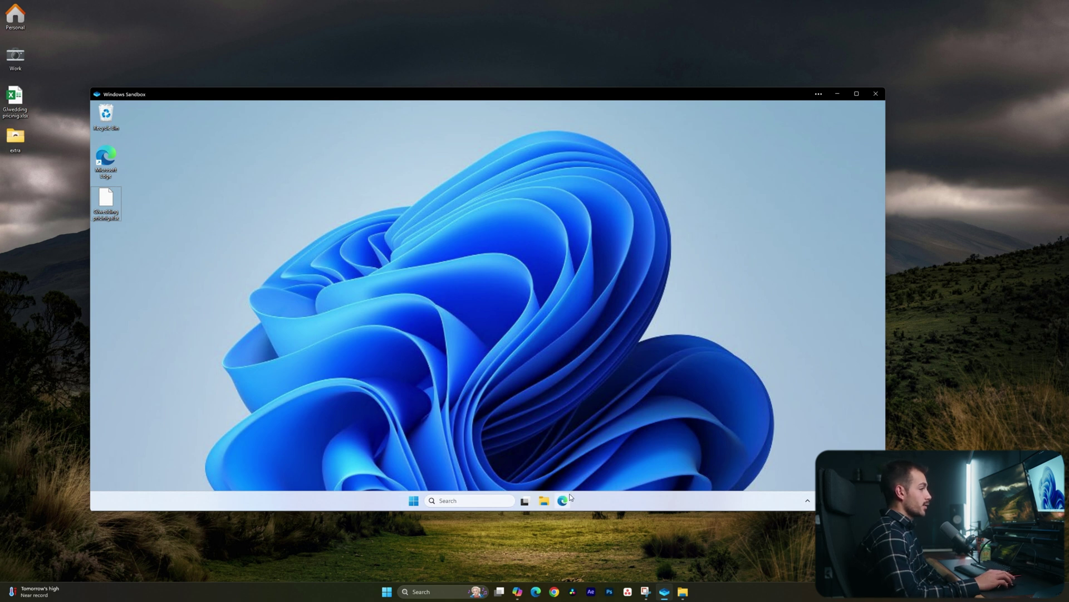
pyautogui.press('super+a')
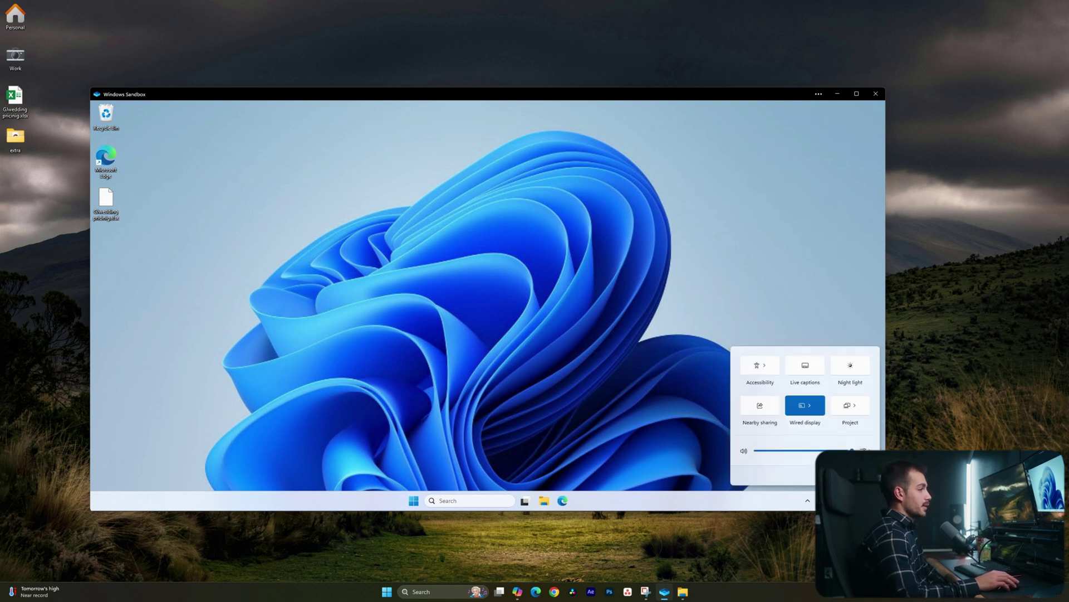
pyautogui.click(658, 393)
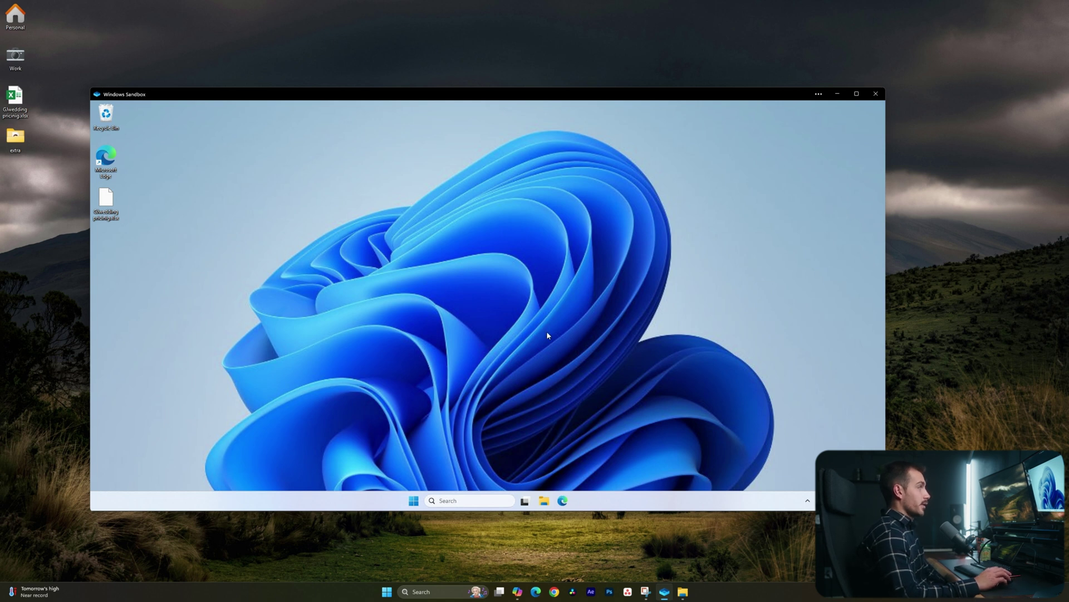
pyautogui.click(562, 500)
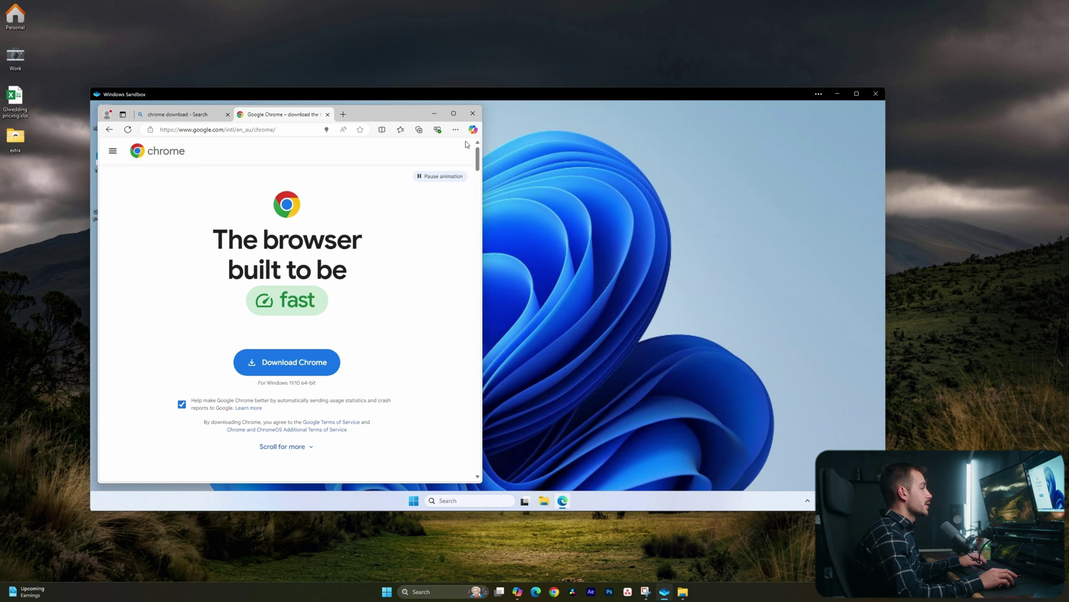
# Download and run ChromeSetup.exe, close the installed Chrome, then request closing Windows Sandbox
pyautogui.click(312, 363)
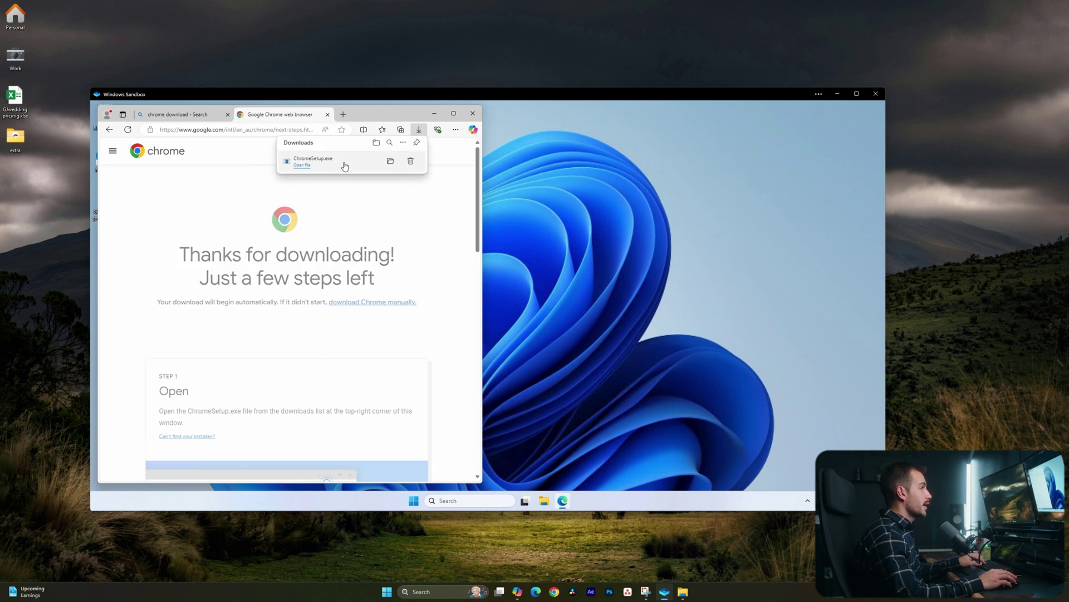
pyautogui.click(302, 165)
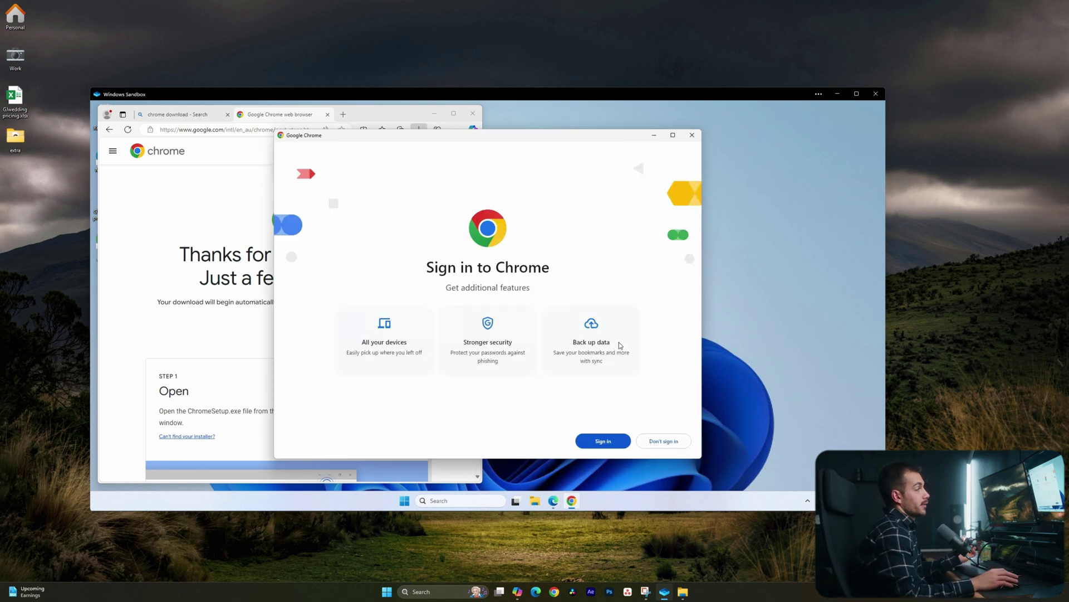
pyautogui.click(691, 138)
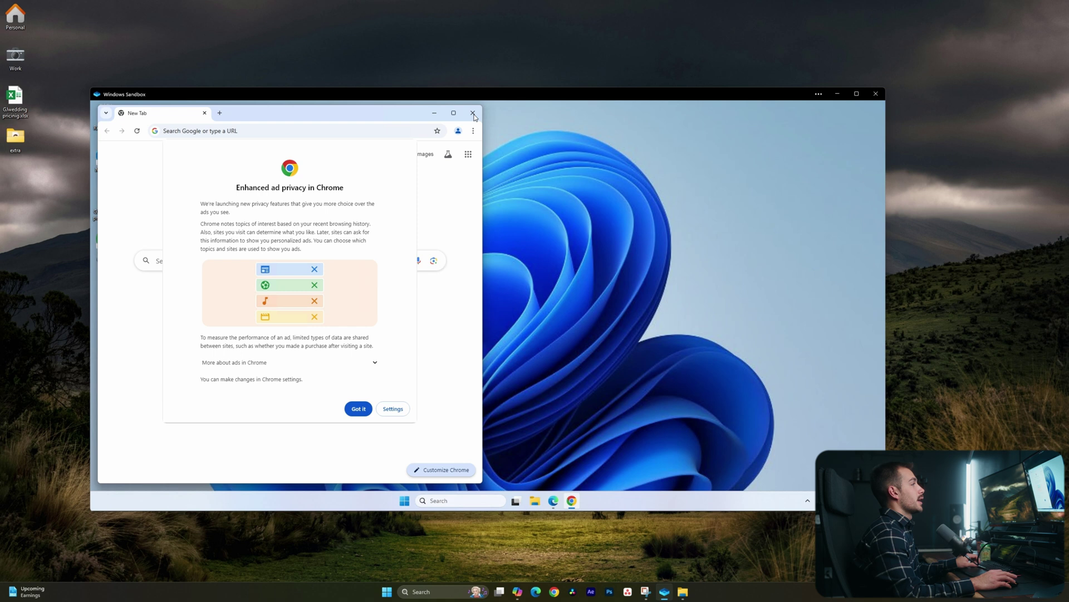
pyautogui.click(359, 408)
pyautogui.hotkey('alt', 'F4')
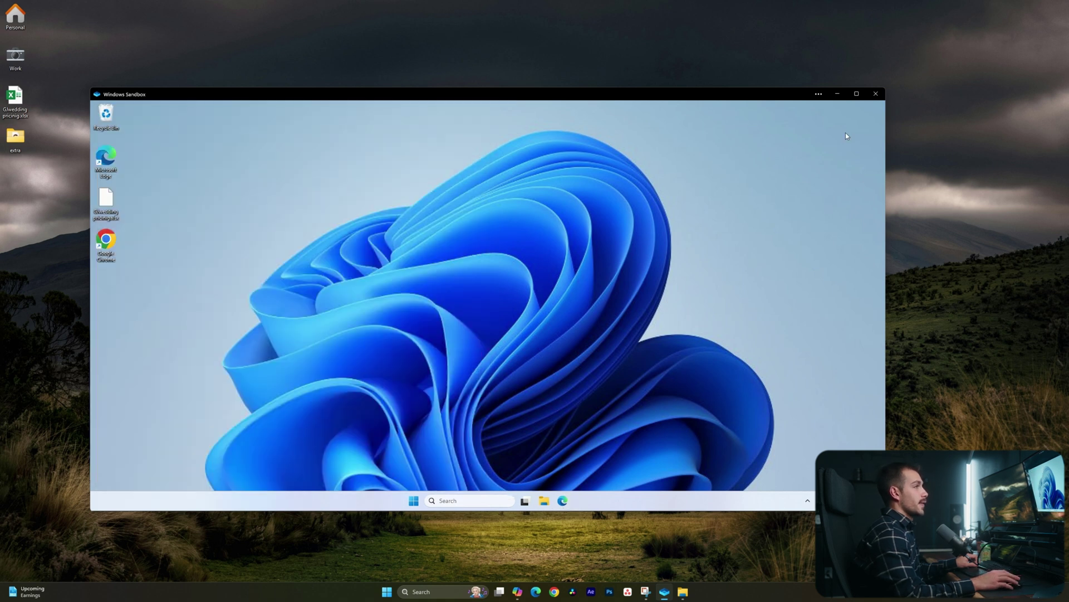
pyautogui.click(874, 96)
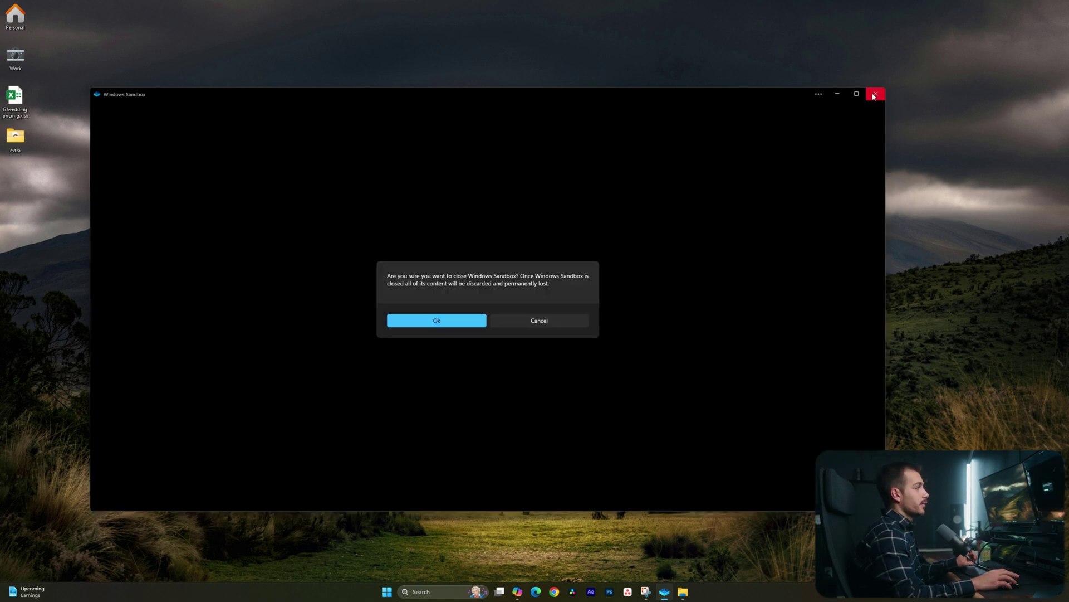